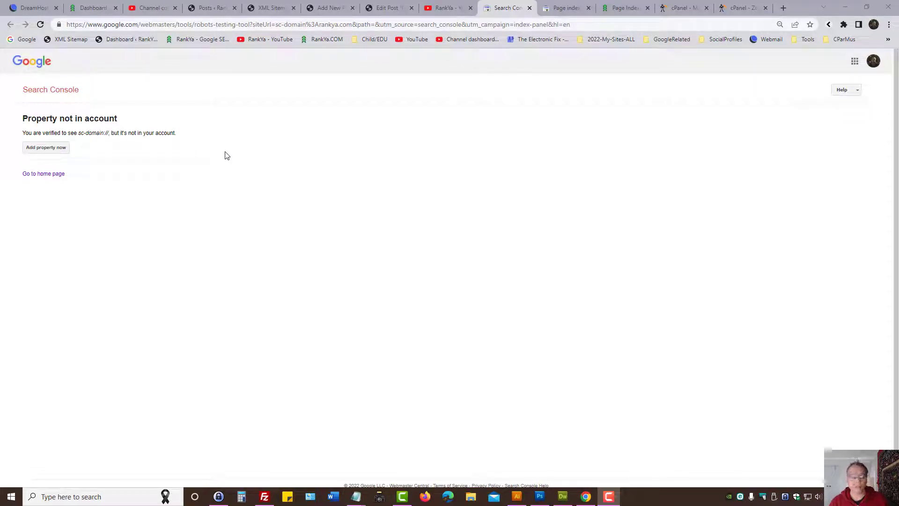
Step: Highlight the error's explanation, then view the Excluded by 'noindex' tag report with 522 pages
drag(42, 134, 178, 138)
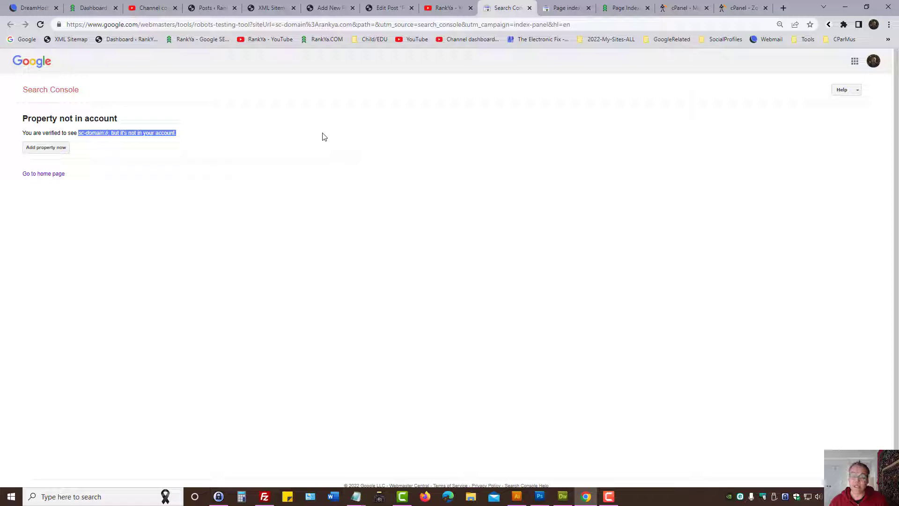
click(379, 136)
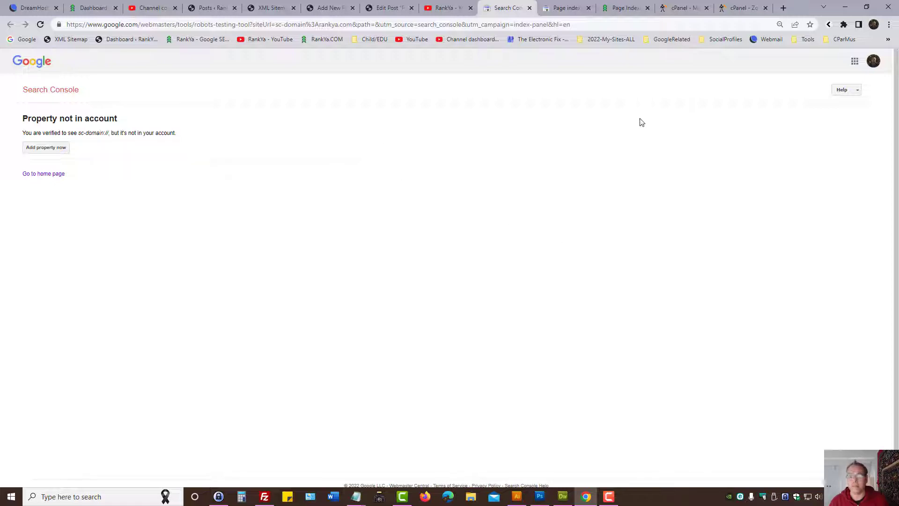
click(563, 8)
mouse_move(262, 235)
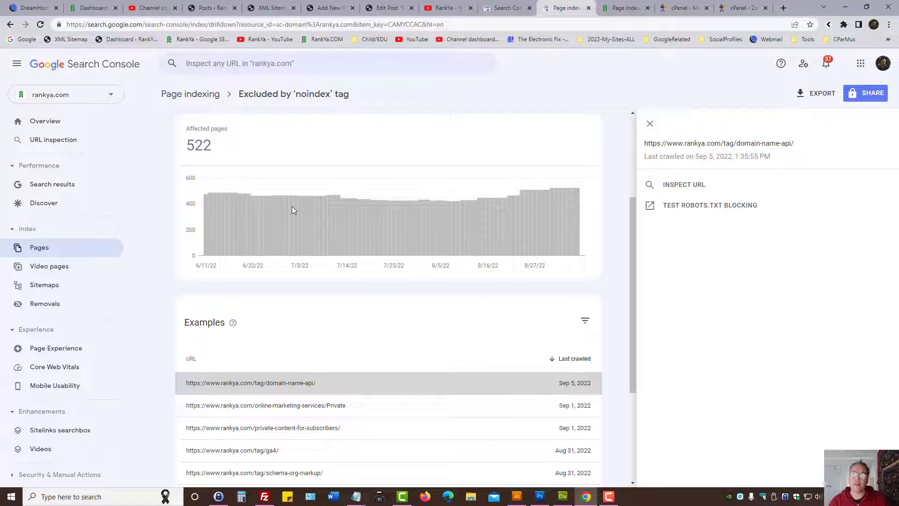
Step: Close the example URL's details panel and open the rankya.com property list
click(500, 5)
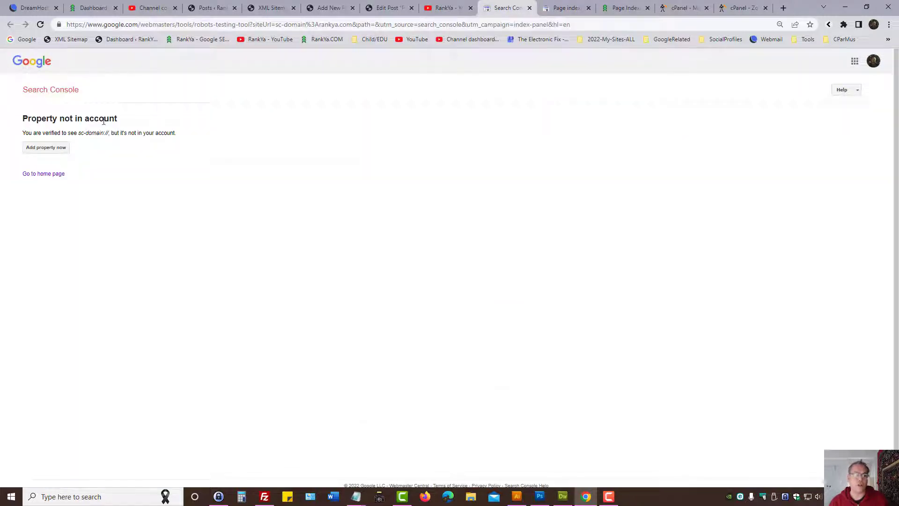
click(566, 8)
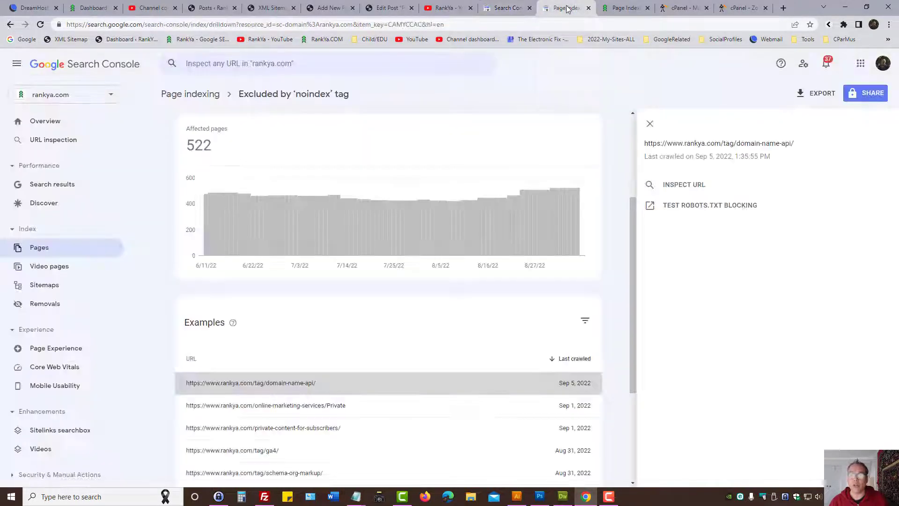
click(651, 124)
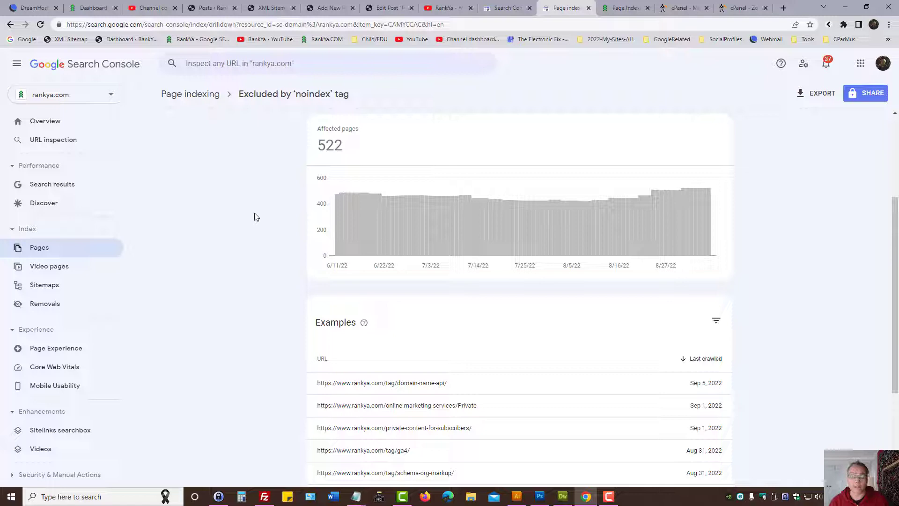
click(111, 94)
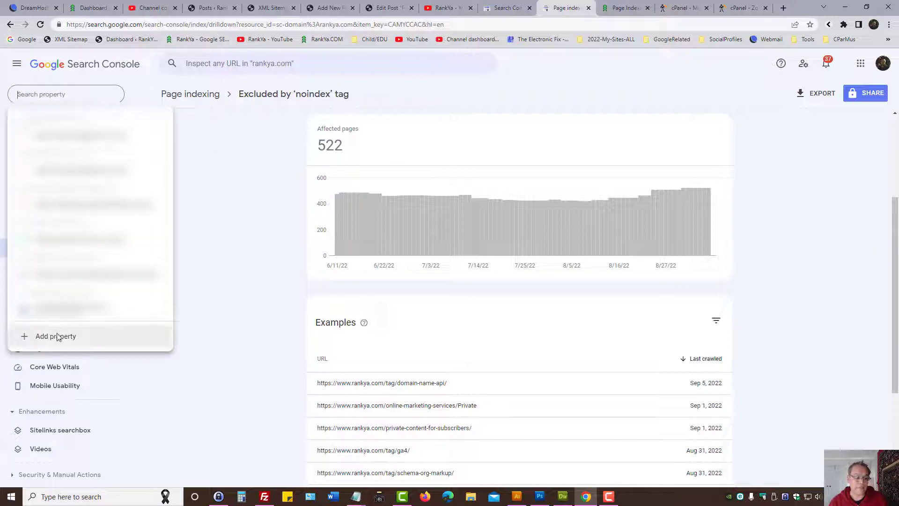
Step: Choose Add property to reach the Domain or URL prefix property-type choice
click(57, 337)
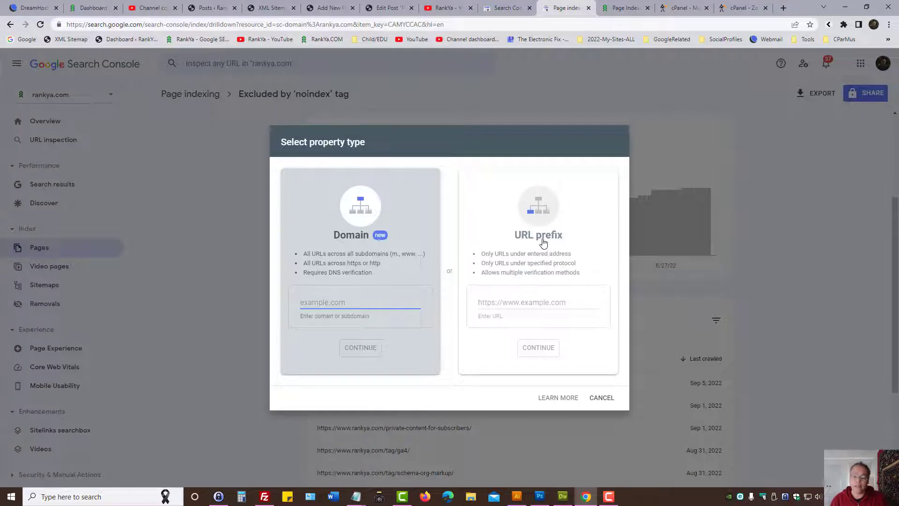
click(506, 6)
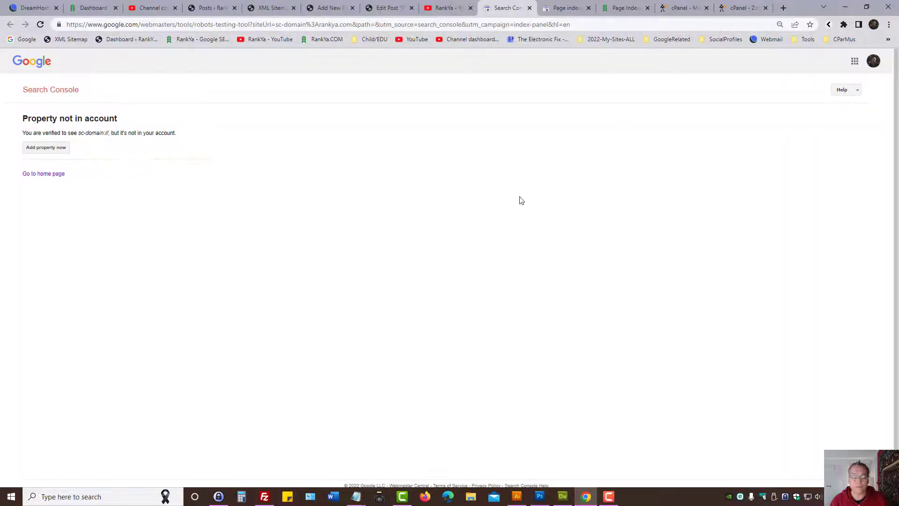
click(567, 7)
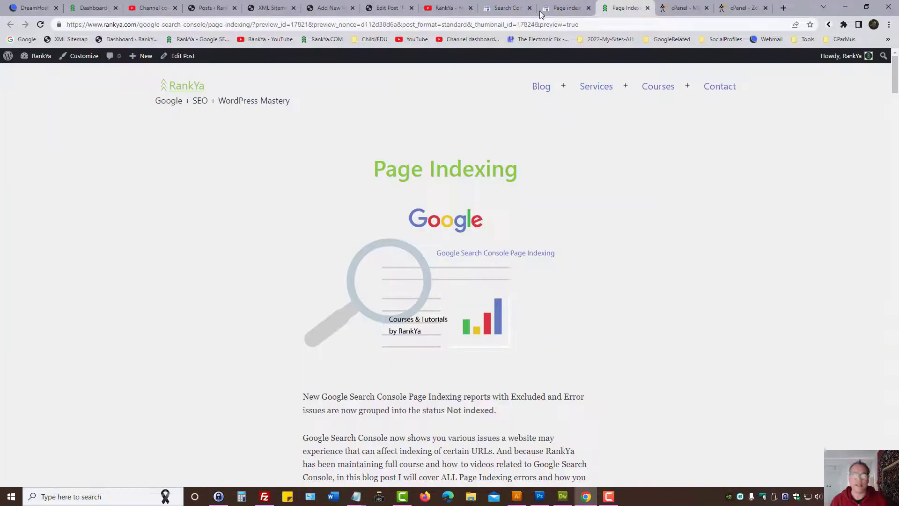
click(625, 7)
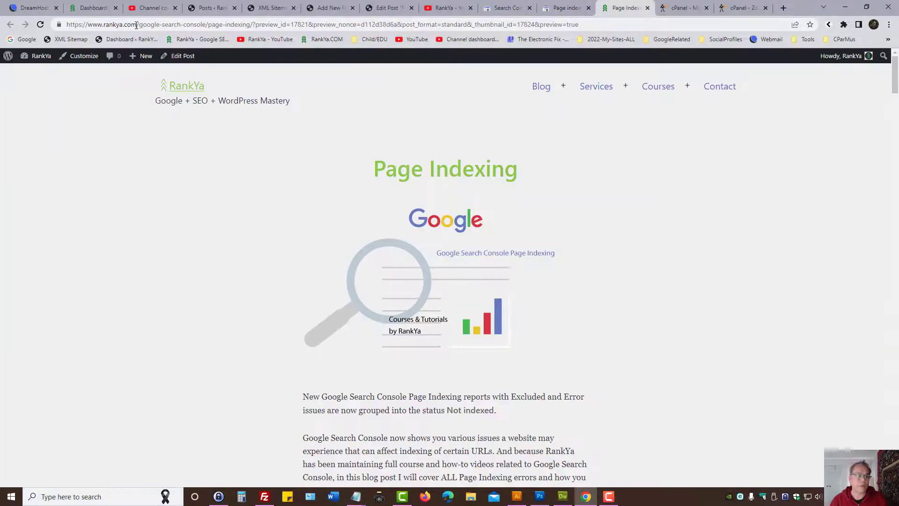
drag(140, 24, 64, 24)
key(ctrl+c)
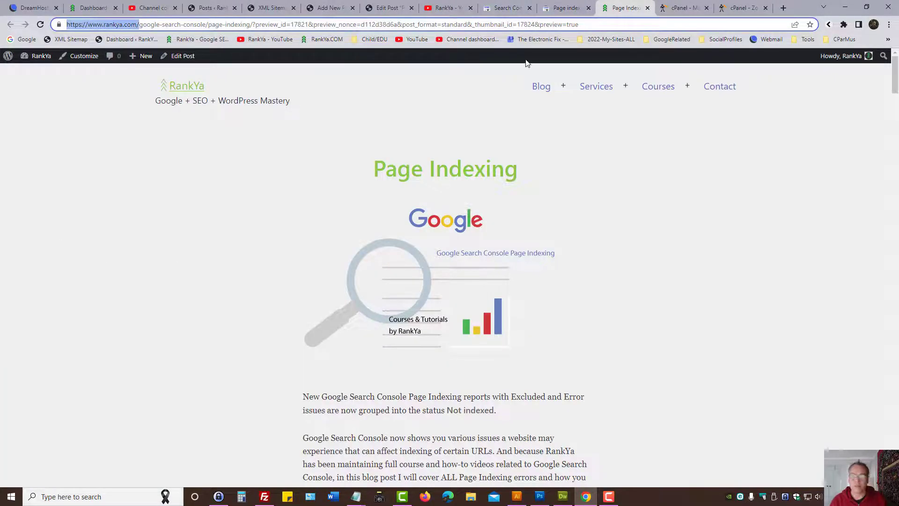
click(573, 5)
click(498, 300)
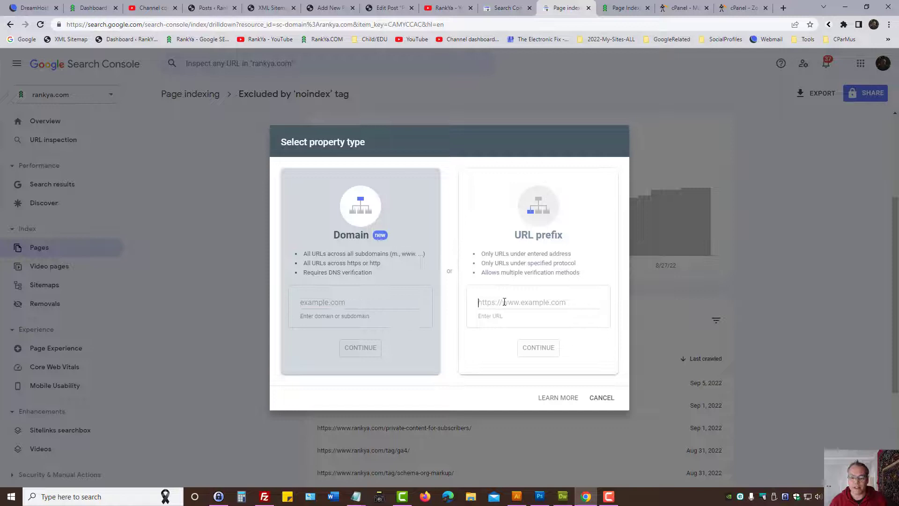
key(ctrl+v)
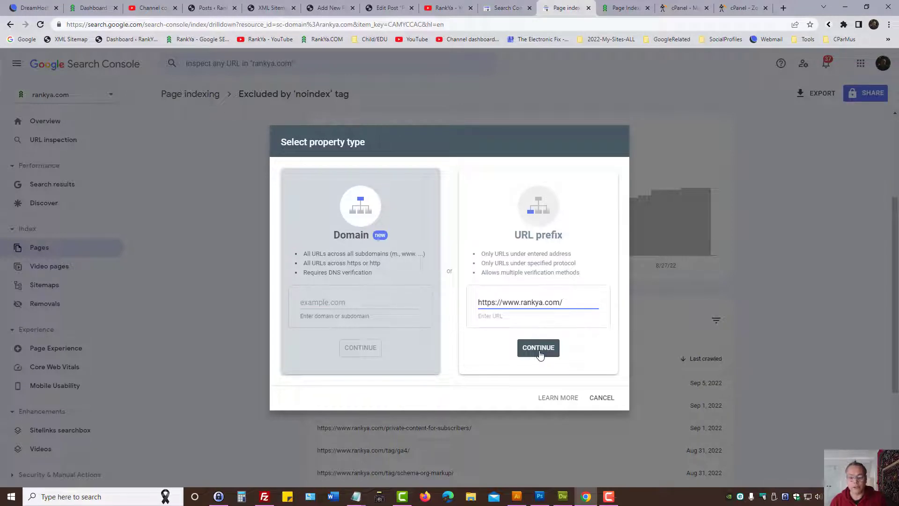
click(541, 354)
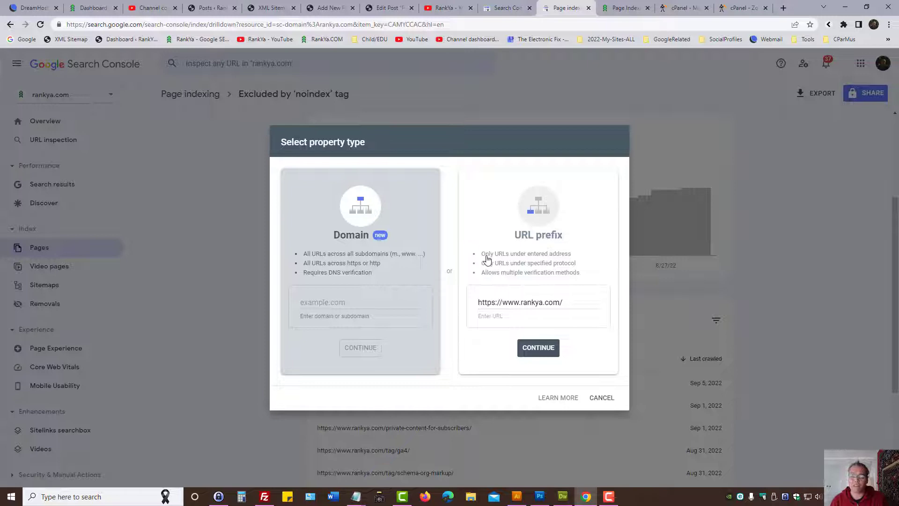
click(443, 8)
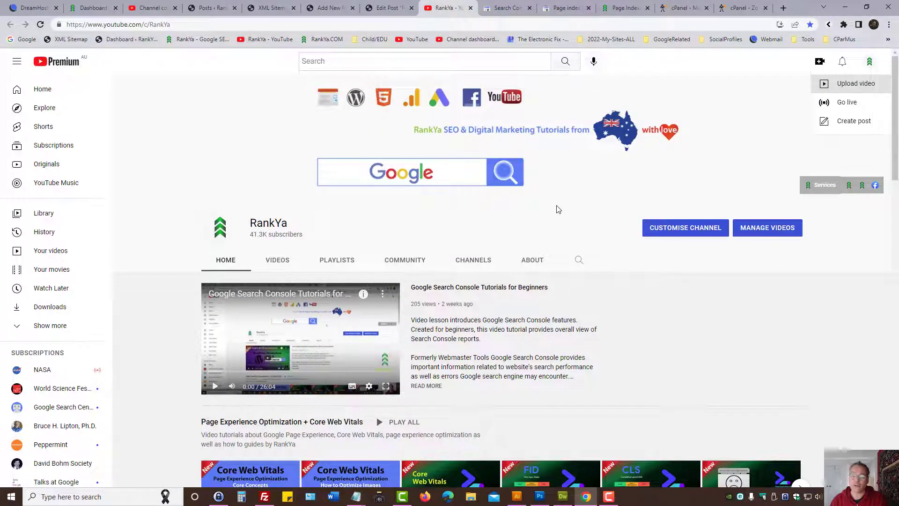
click(570, 7)
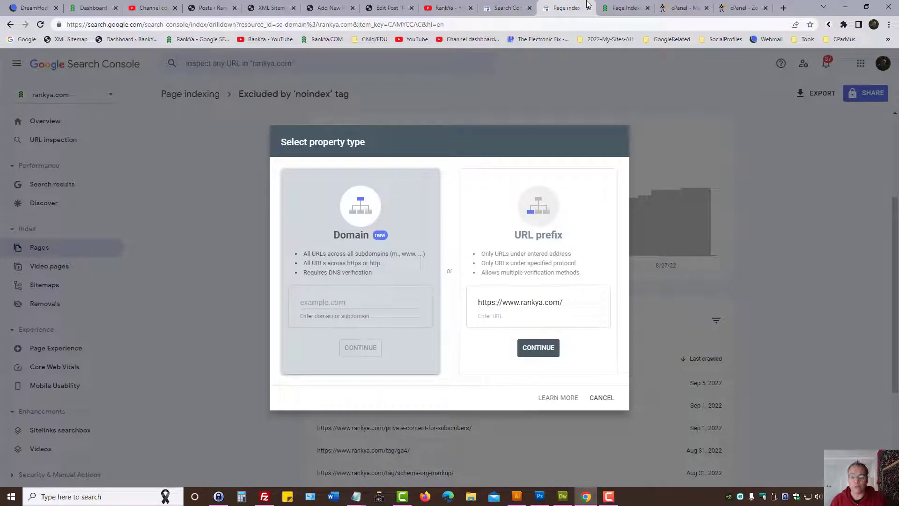
click(540, 348)
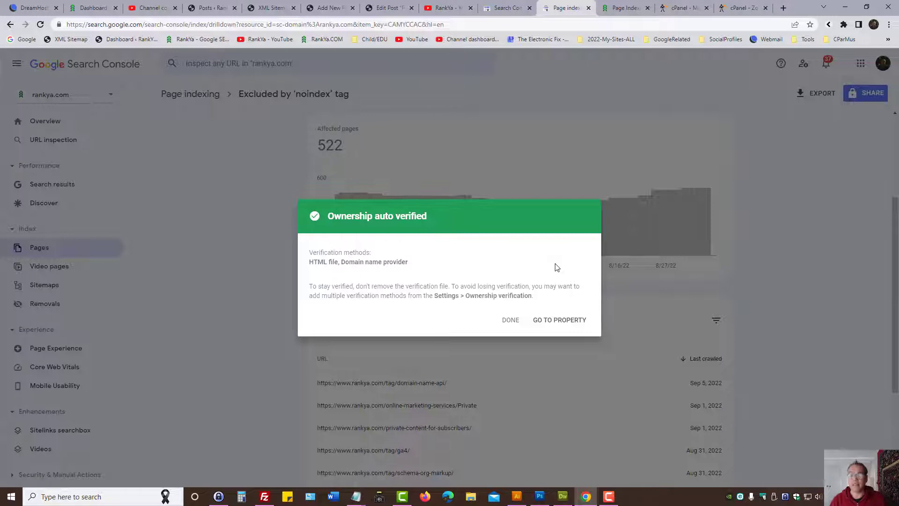
Step: Dismiss the ownership-verified message and open details for the domain-name-api example URL
click(518, 323)
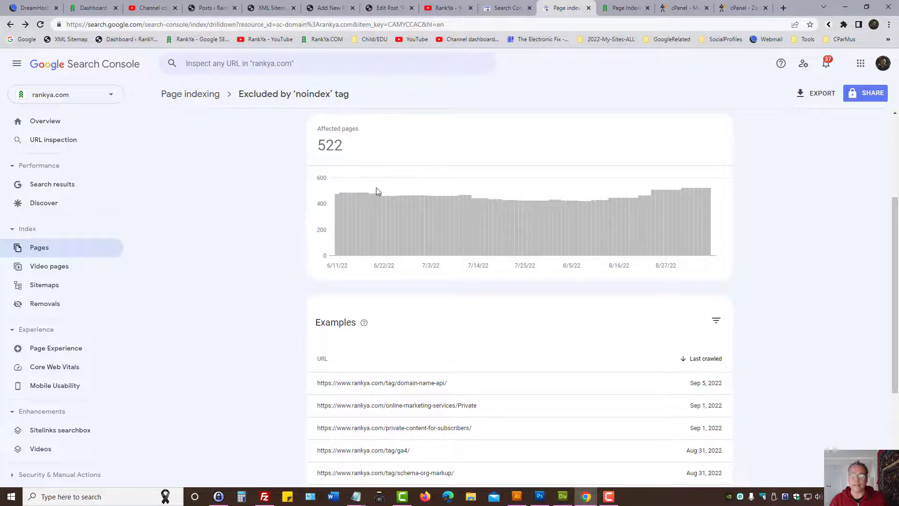
click(507, 7)
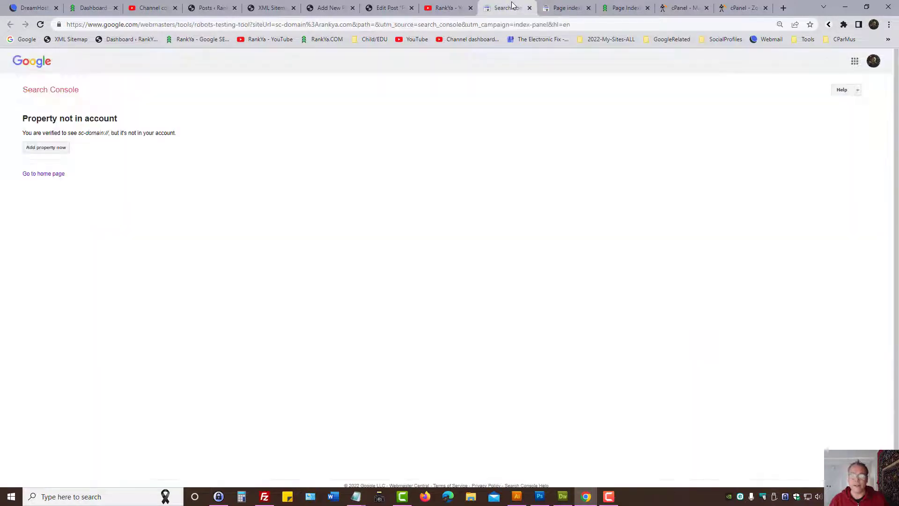
click(559, 7)
click(391, 388)
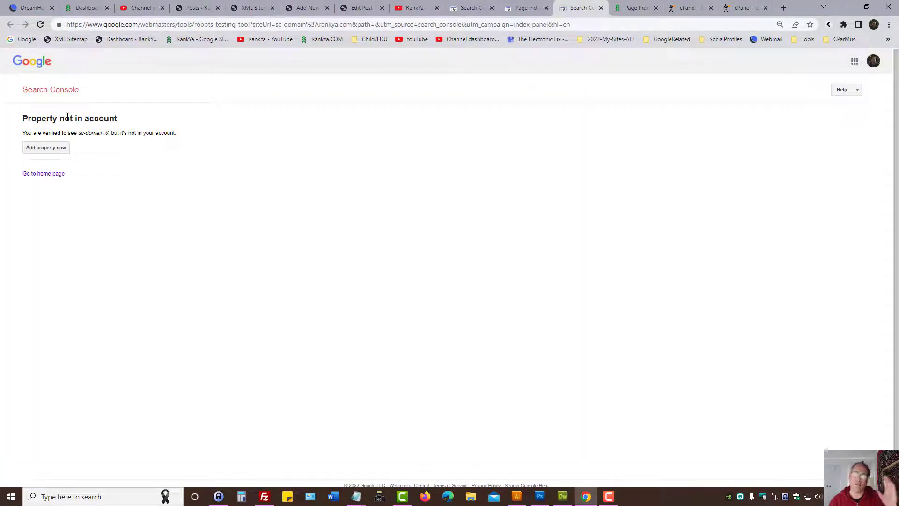
Step: Highlight the error explanation and return to the robots tester's 'Property not in account' tab
drag(44, 132, 211, 138)
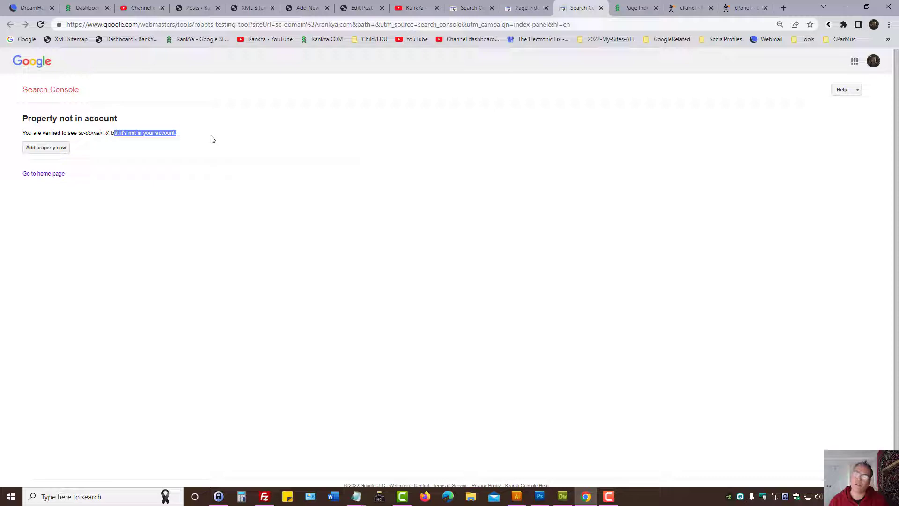
click(560, 216)
click(537, 4)
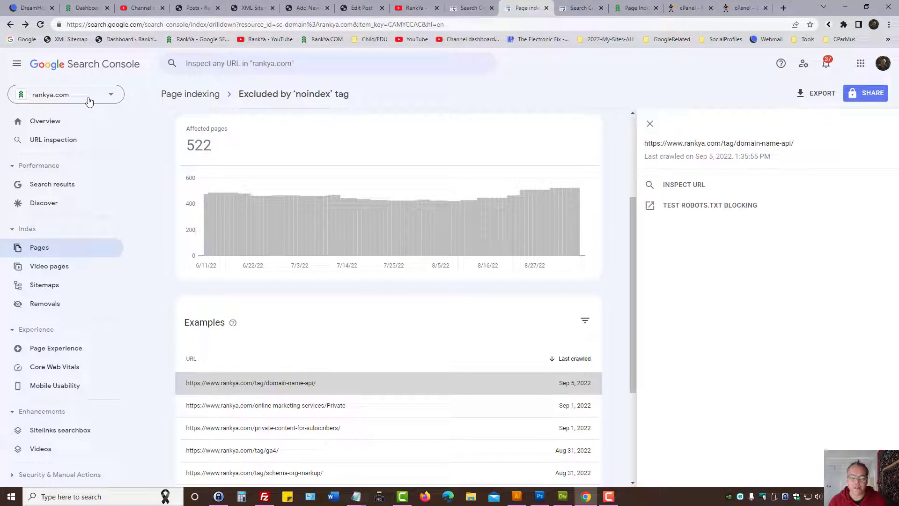
click(560, 6)
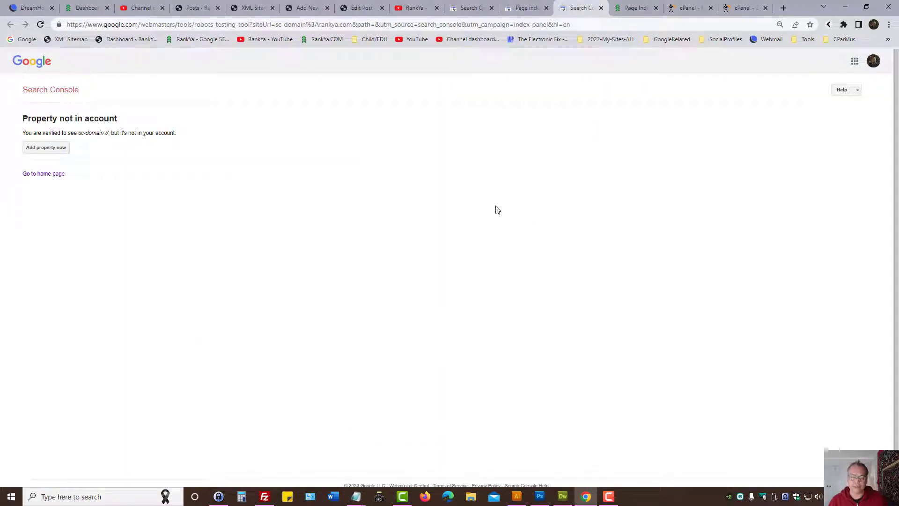
click(527, 8)
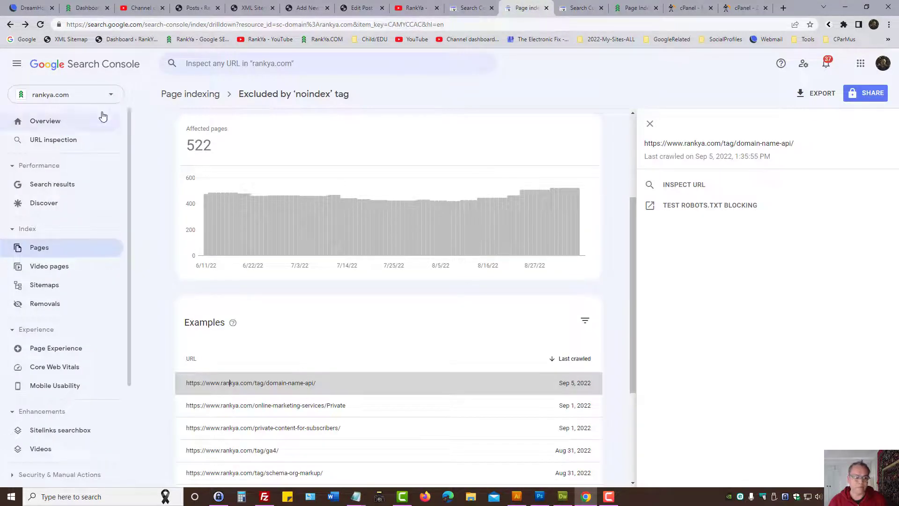
click(120, 94)
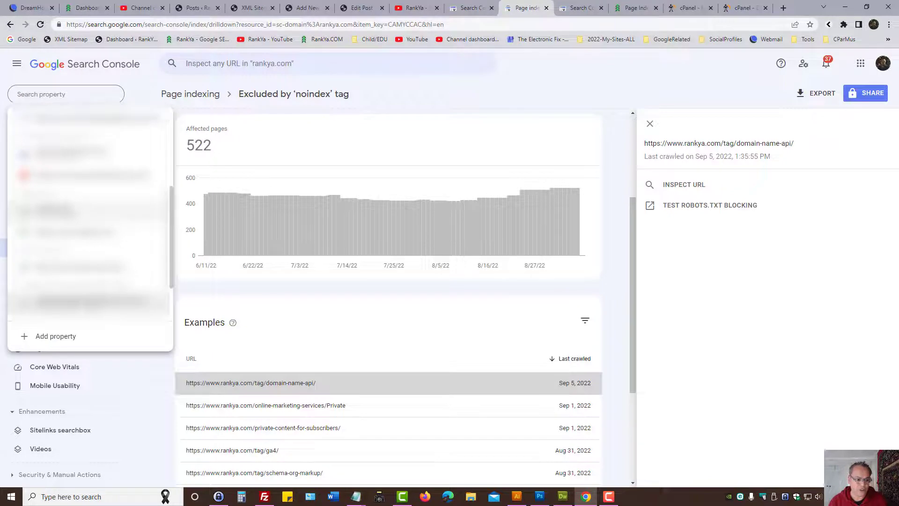
key(Return)
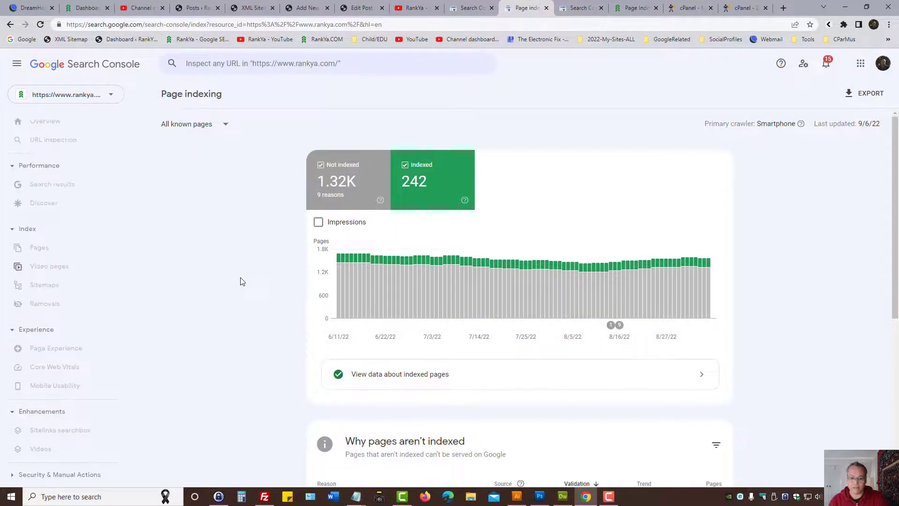
scroll(241, 281, down, 3)
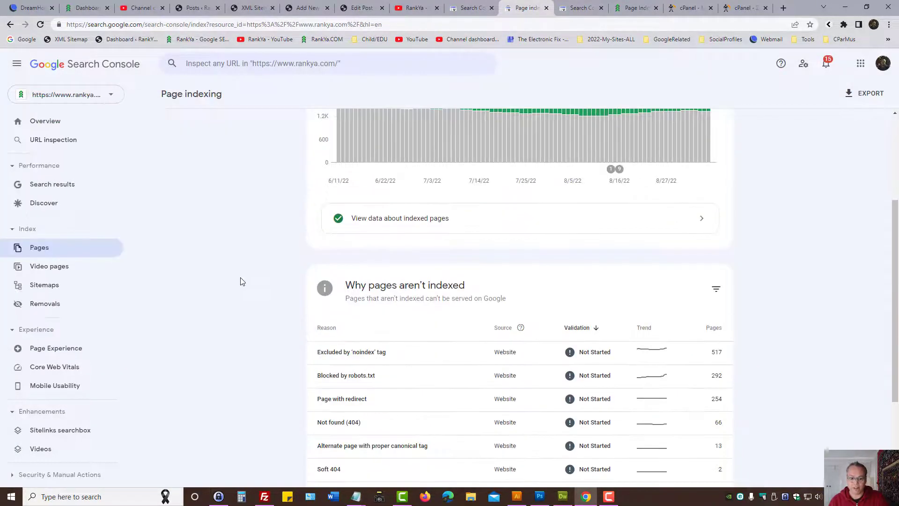
click(357, 352)
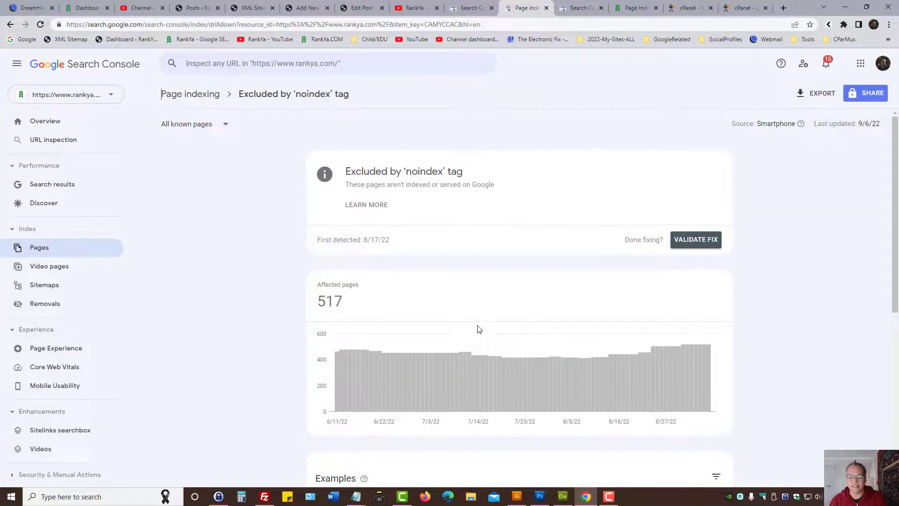
scroll(478, 328, down, 6)
click(412, 228)
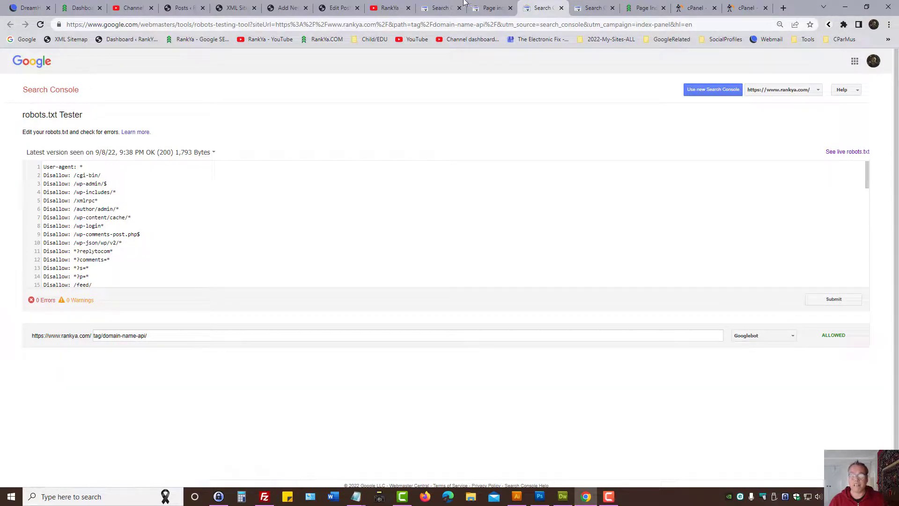
Step: Return to the older tab showing the sc-domain 'Property not in account' page
click(450, 6)
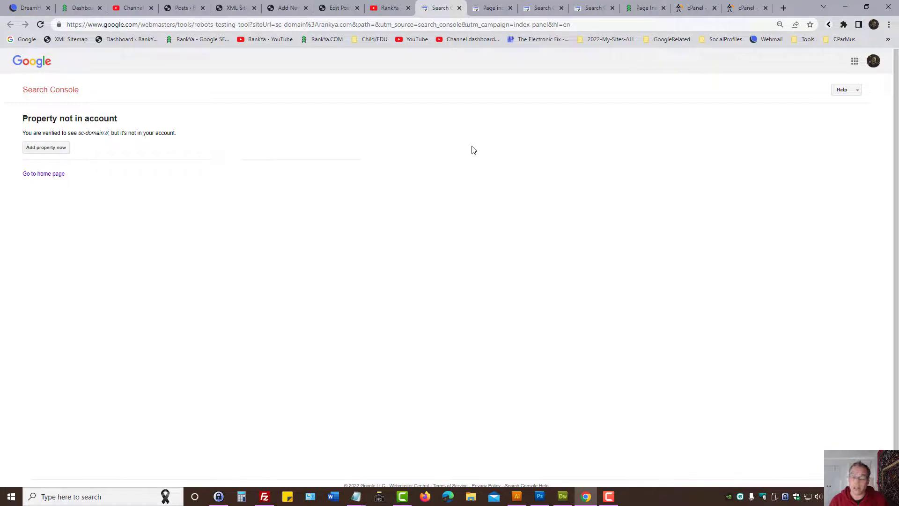
Step: Bring up the RankYa YouTube channel home page
click(401, 4)
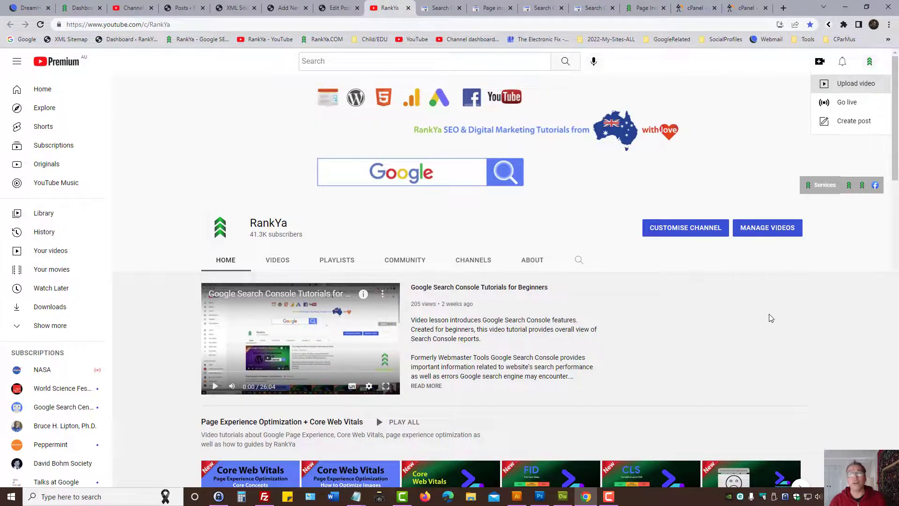